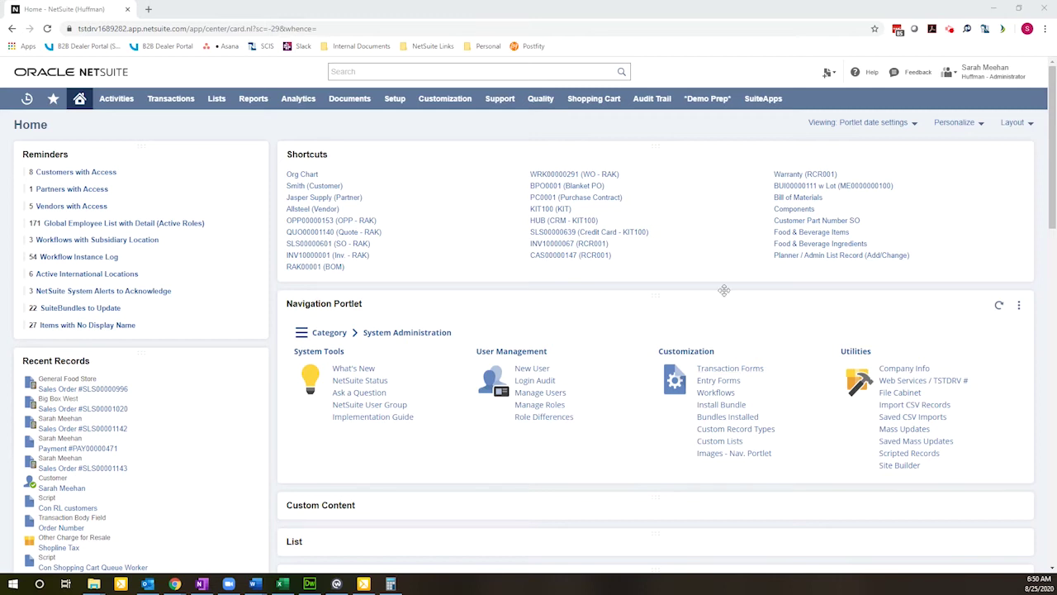
Navigate through Transactions > Inventory to the Reallocate Items page
click(175, 584)
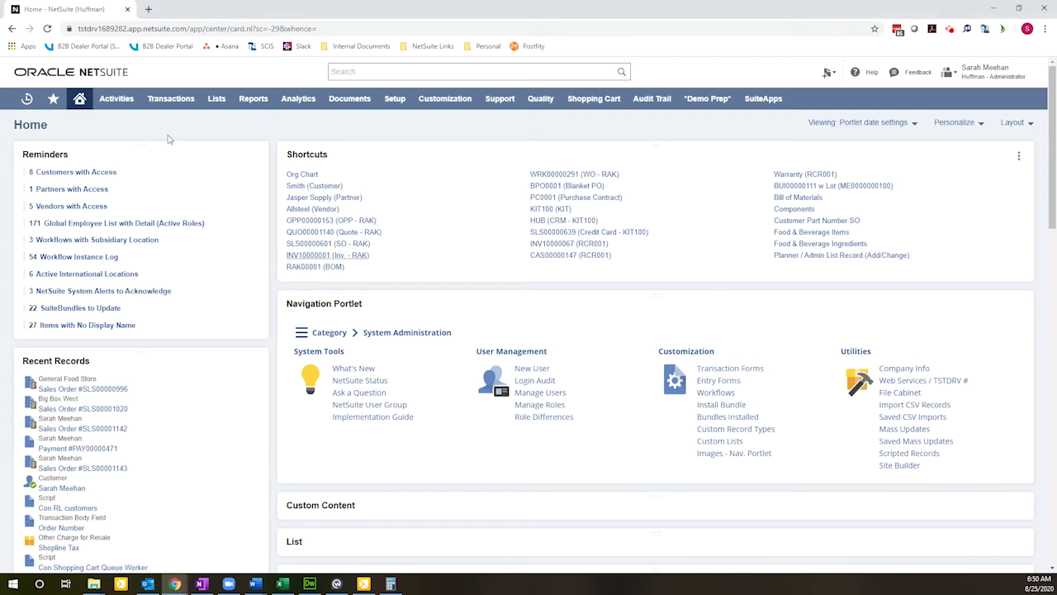
mouse_move(160, 101)
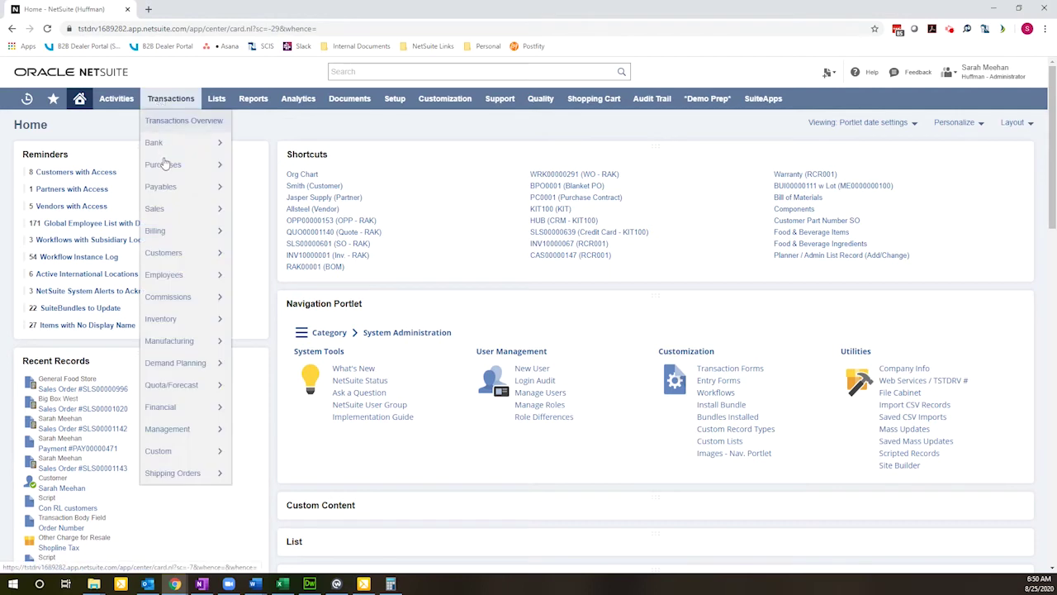
mouse_move(184, 325)
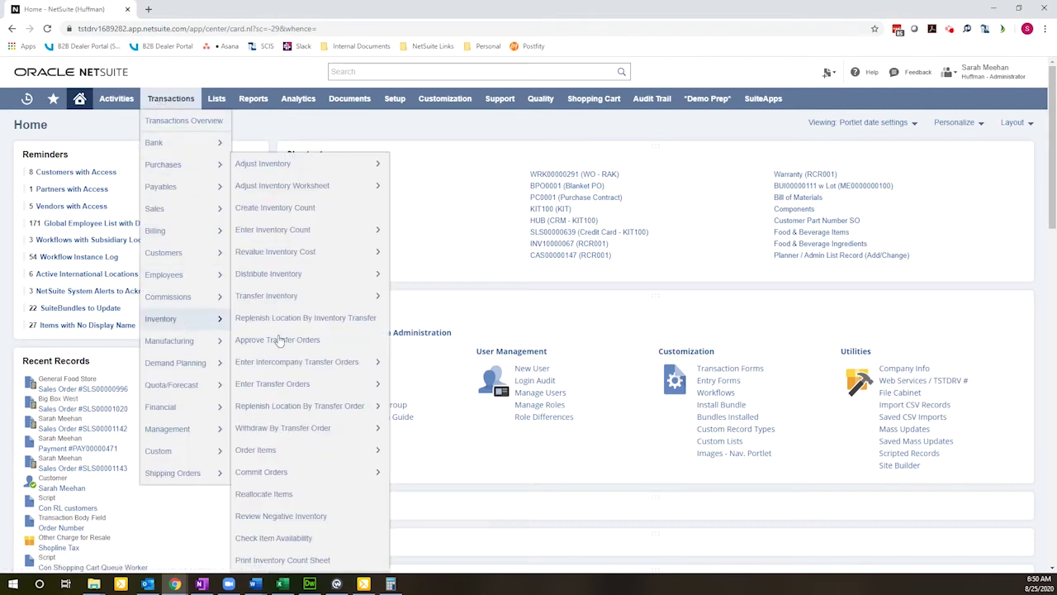
click(278, 503)
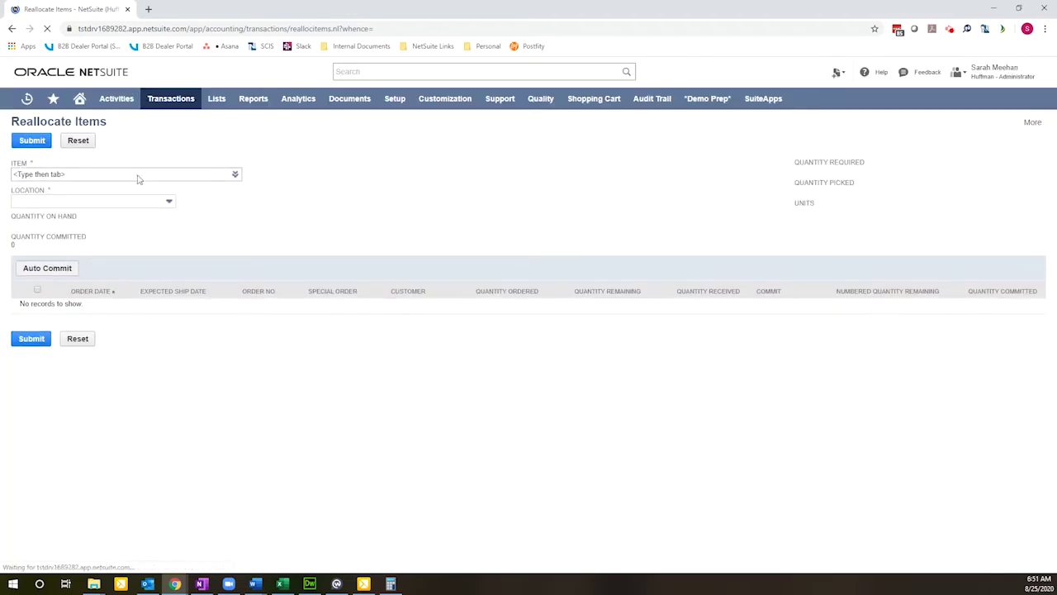
Load item SNA200L at location 01: San Francisco and dismiss the Serial/Lot alert
click(133, 174)
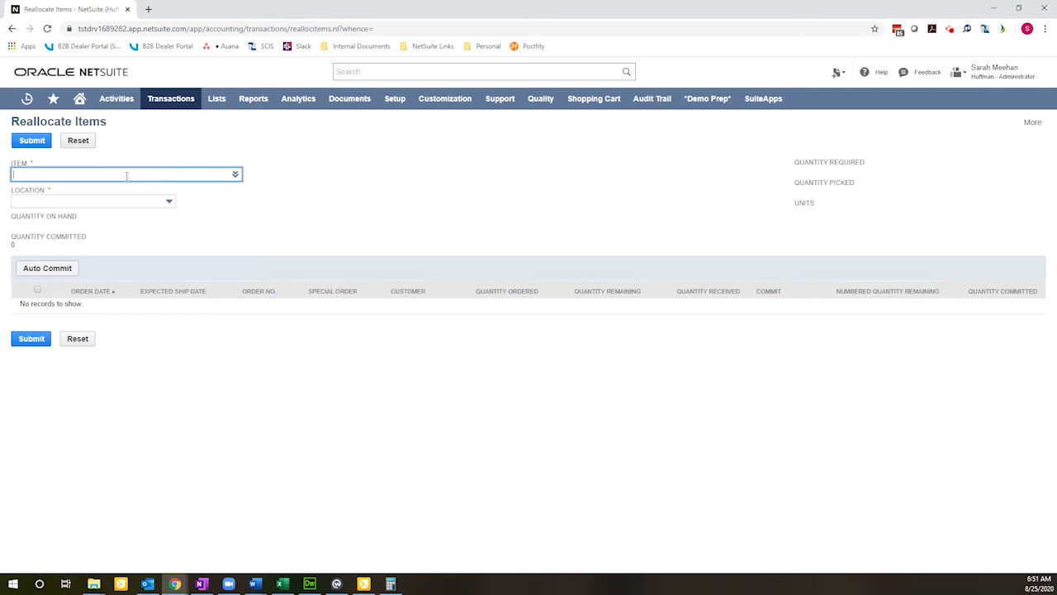
click(128, 187)
click(123, 200)
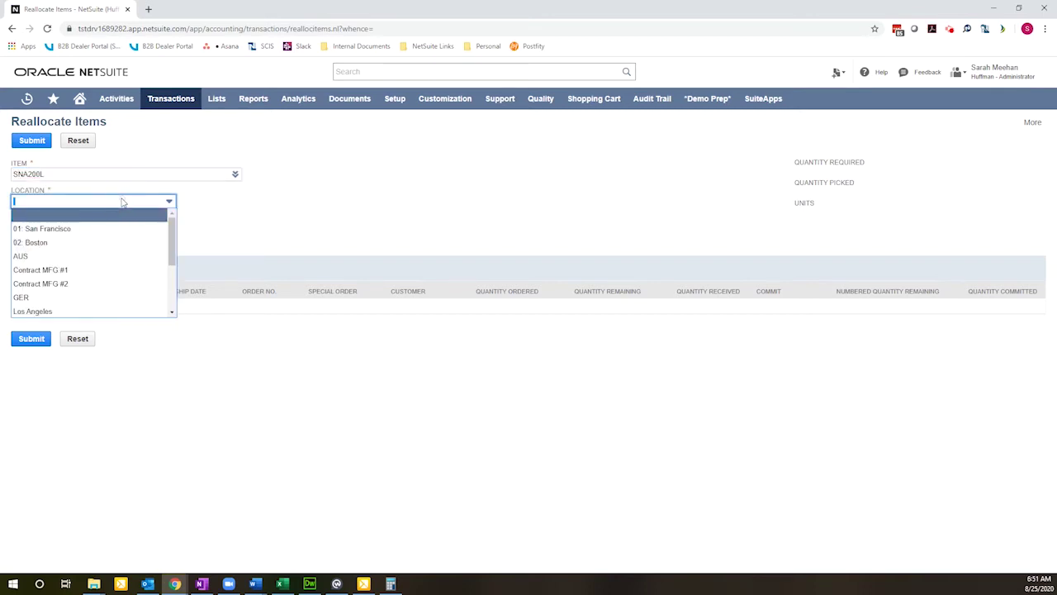
click(91, 233)
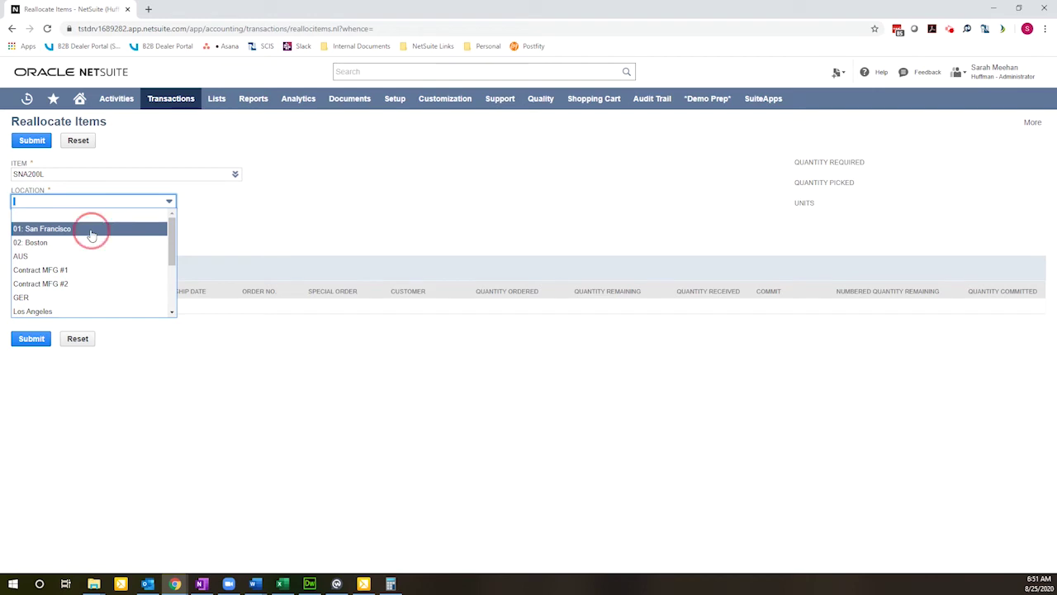
click(624, 102)
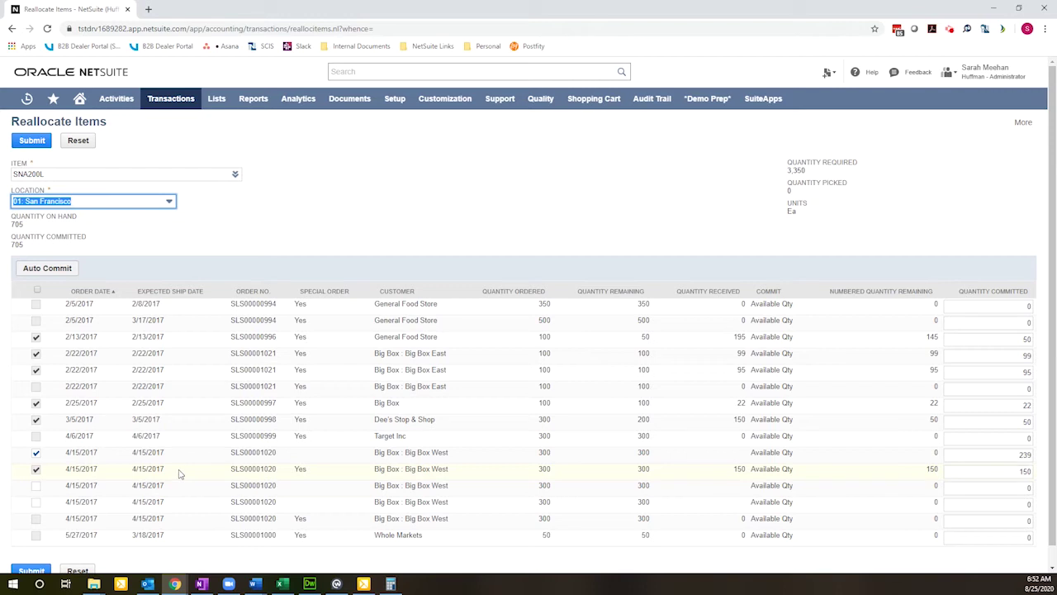
click(37, 319)
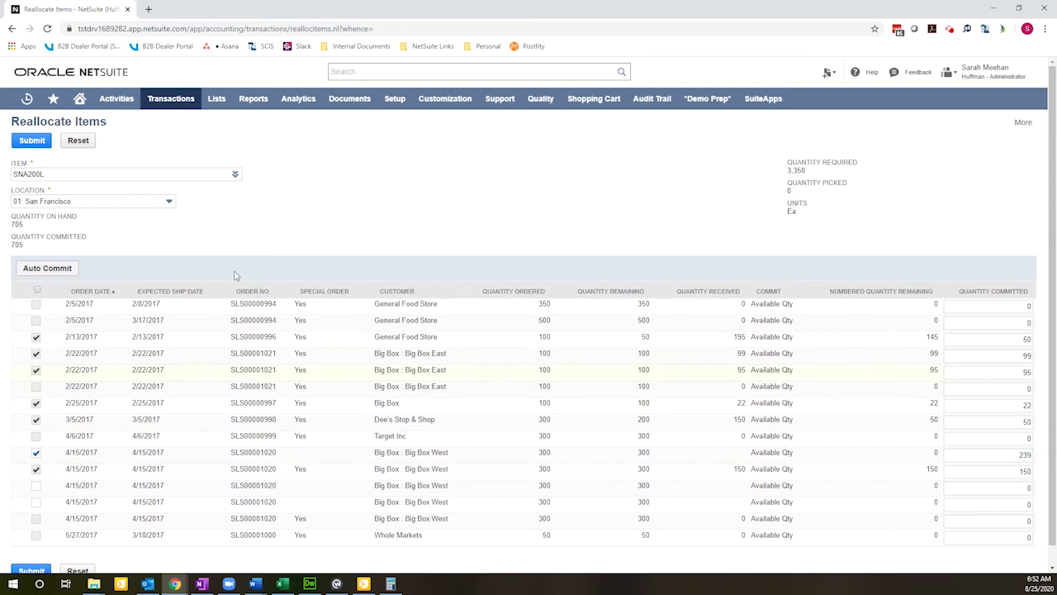
Uncommit the 239 units on the first SLS00001020 line and commit them to the next line
click(1017, 453)
double_click(1017, 453)
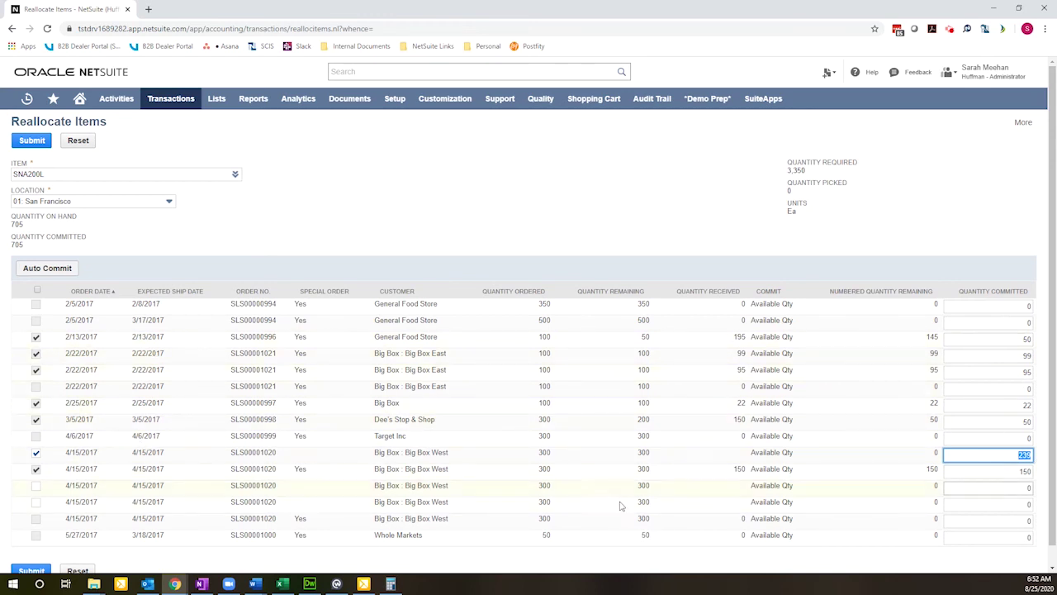
click(986, 453)
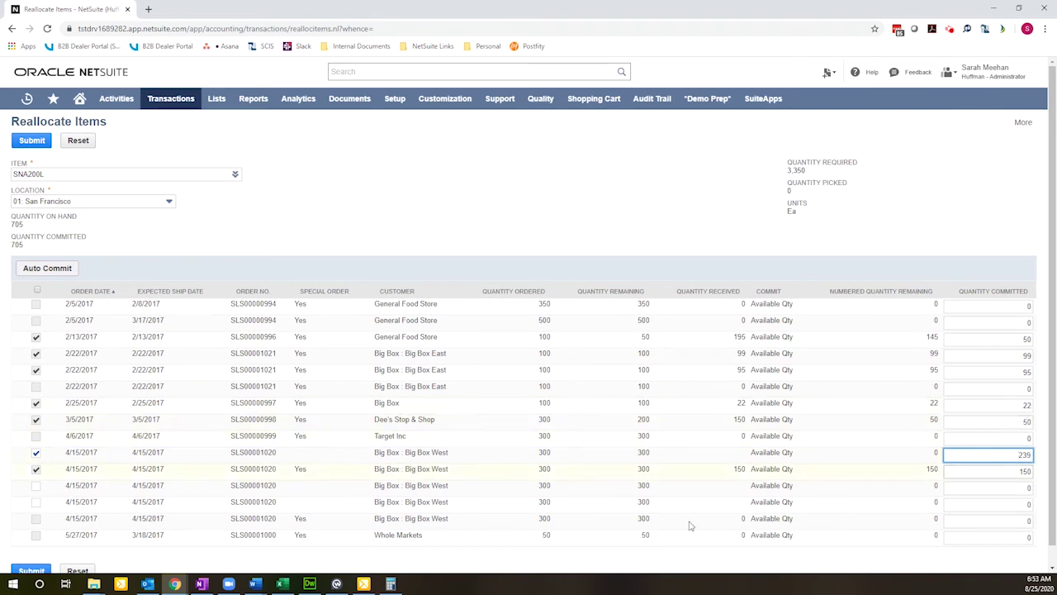
click(35, 453)
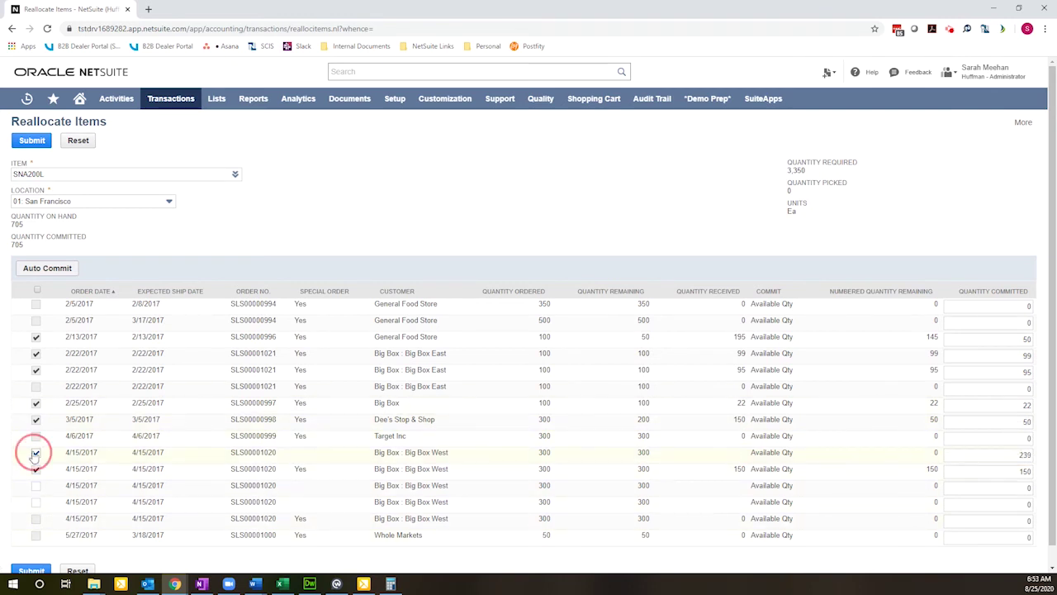
click(36, 486)
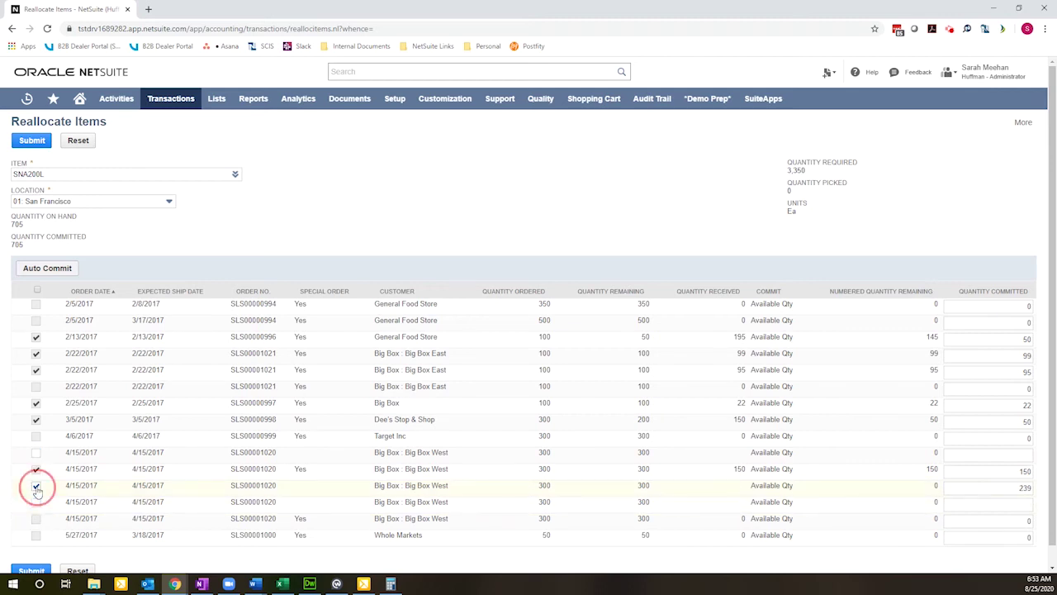
click(35, 486)
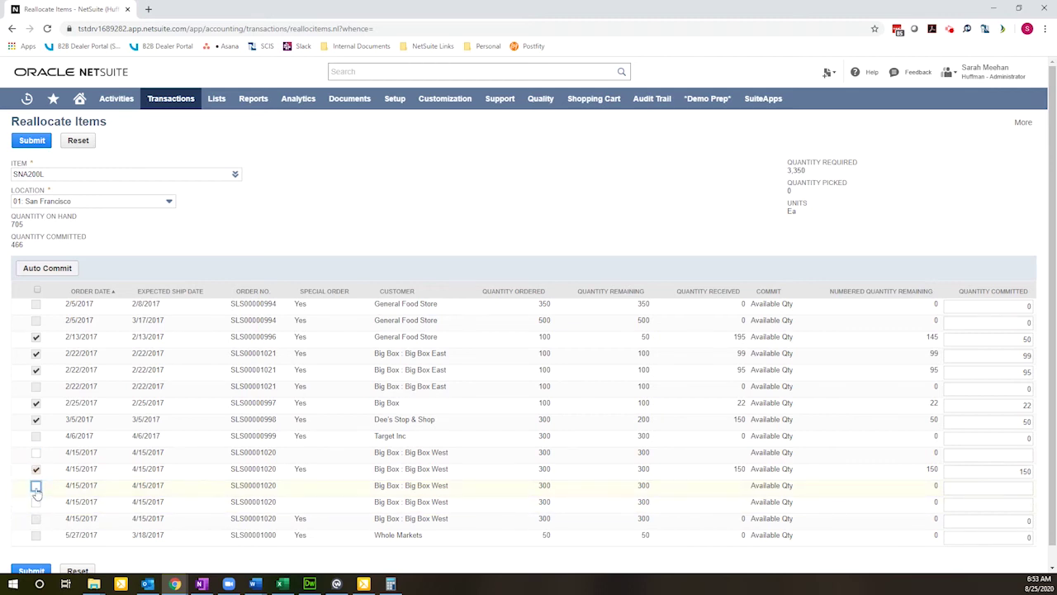
click(36, 487)
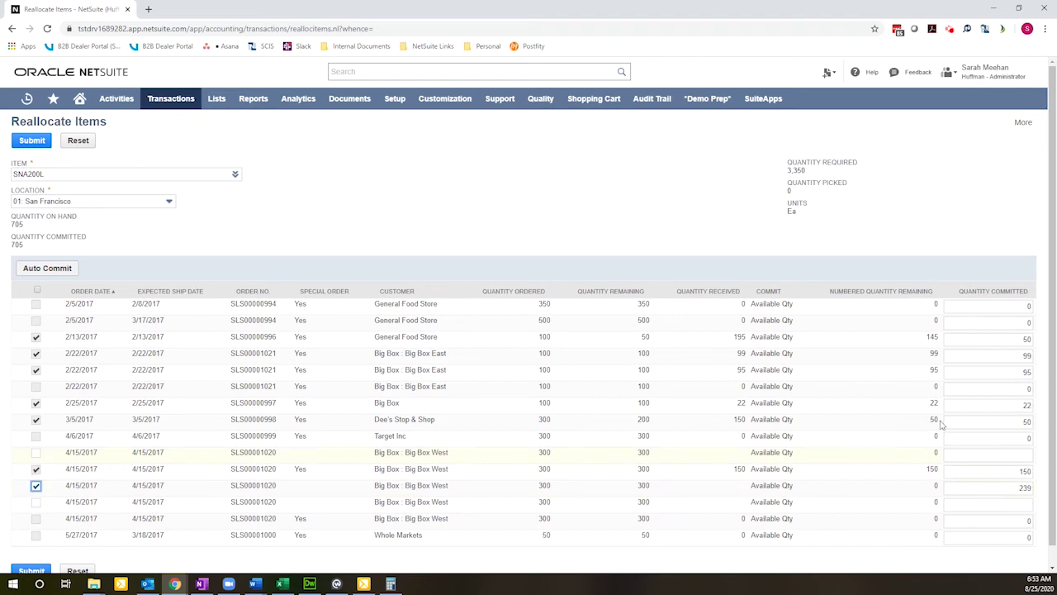
Commit 100 units each to two 4/15 lines, leaving 39 on the first line
click(1006, 487)
key(ctrl+a)
text(1)
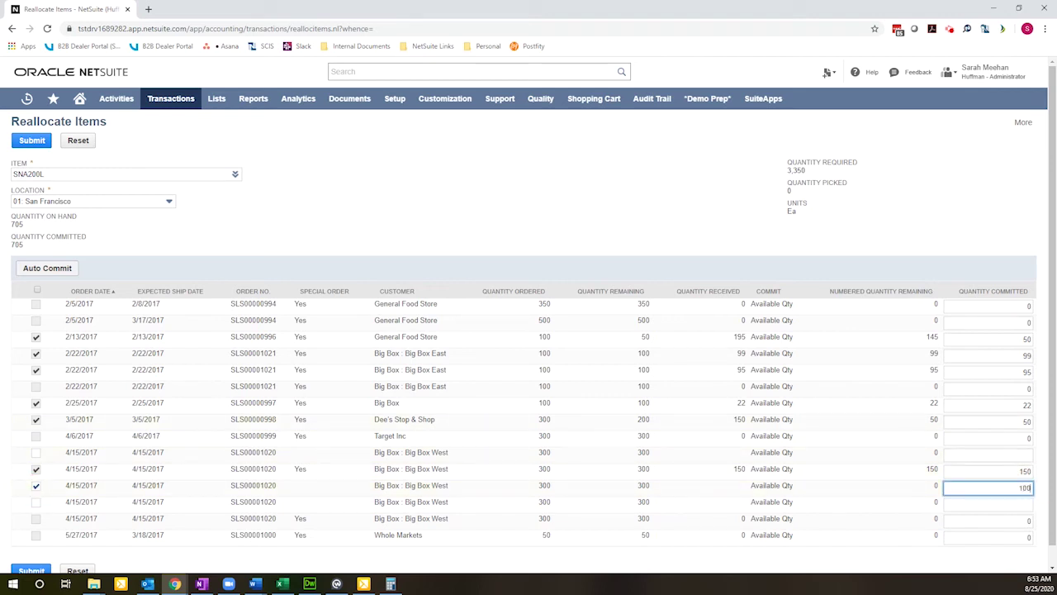
click(36, 501)
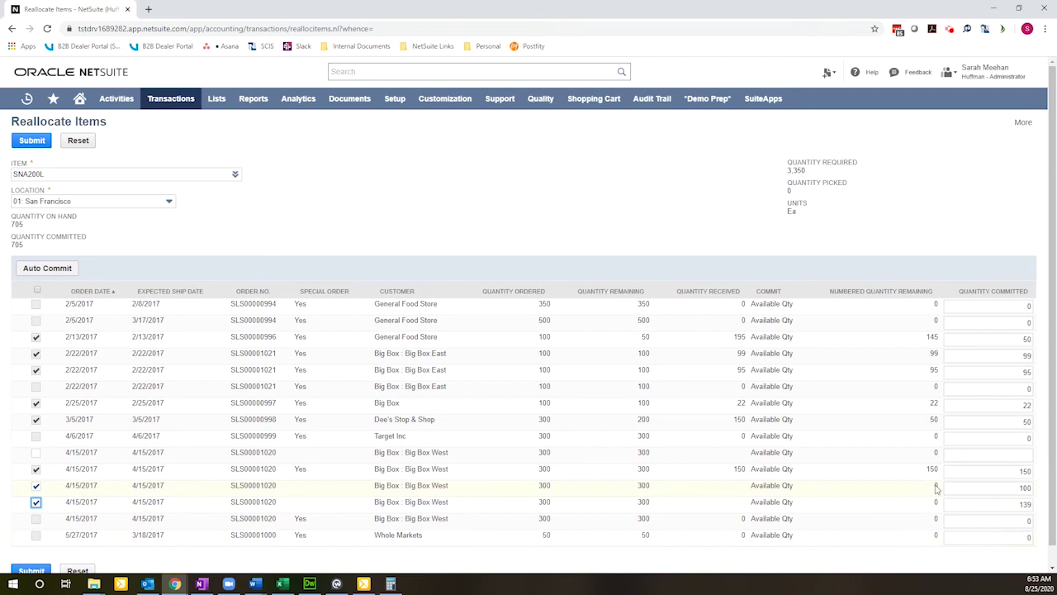
click(1025, 502)
key(ctrl+a)
text(100)
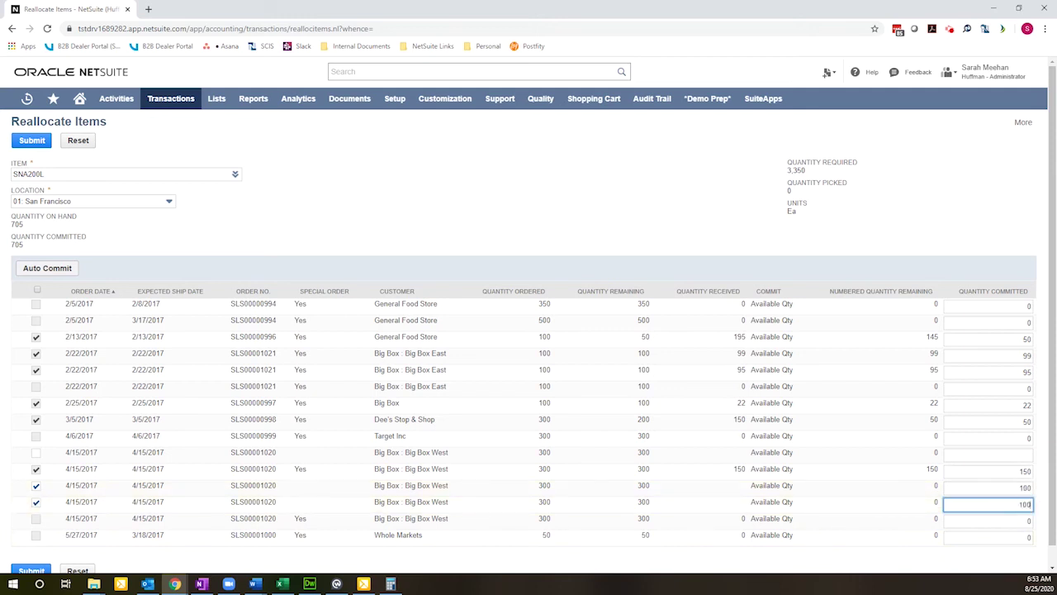
click(36, 451)
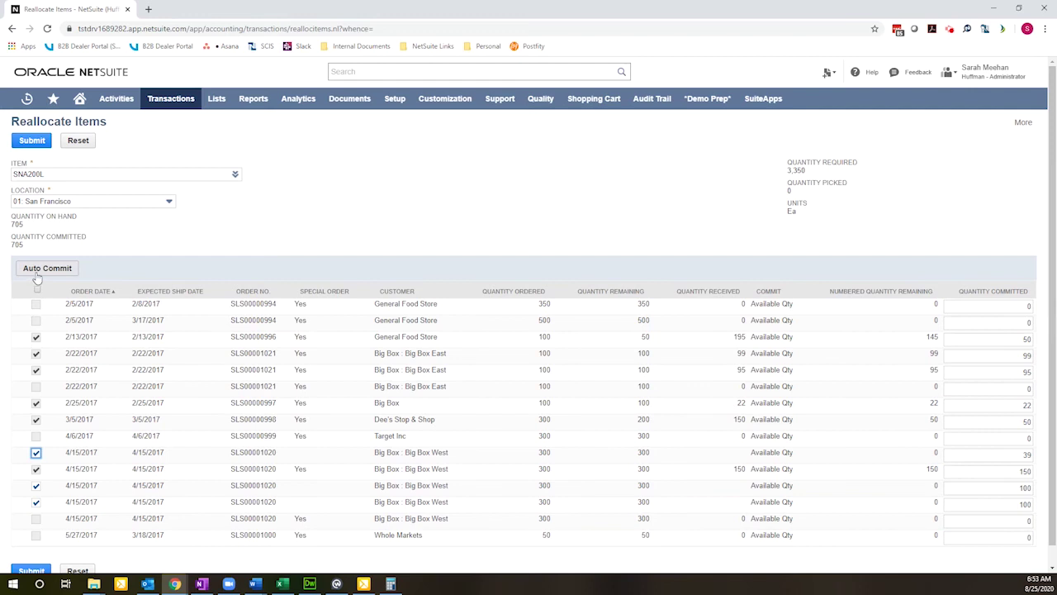
Submit the SNA200L reallocation from the Reallocate Items page
click(37, 141)
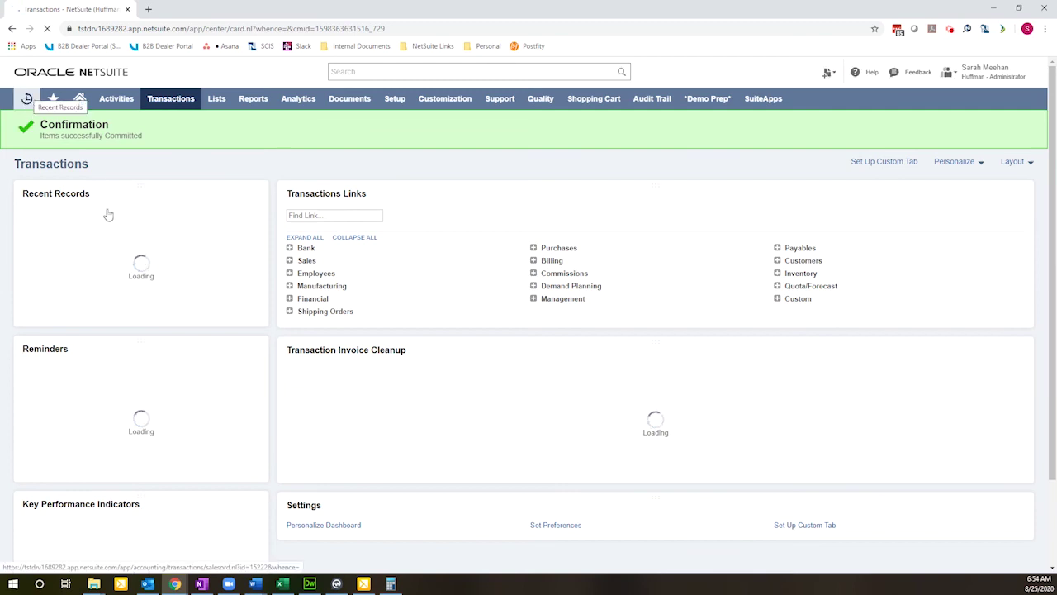
Open Sales Order #SLS00001020 (Big Box West) from Recent Records in a new tab
mouse_move(30, 103)
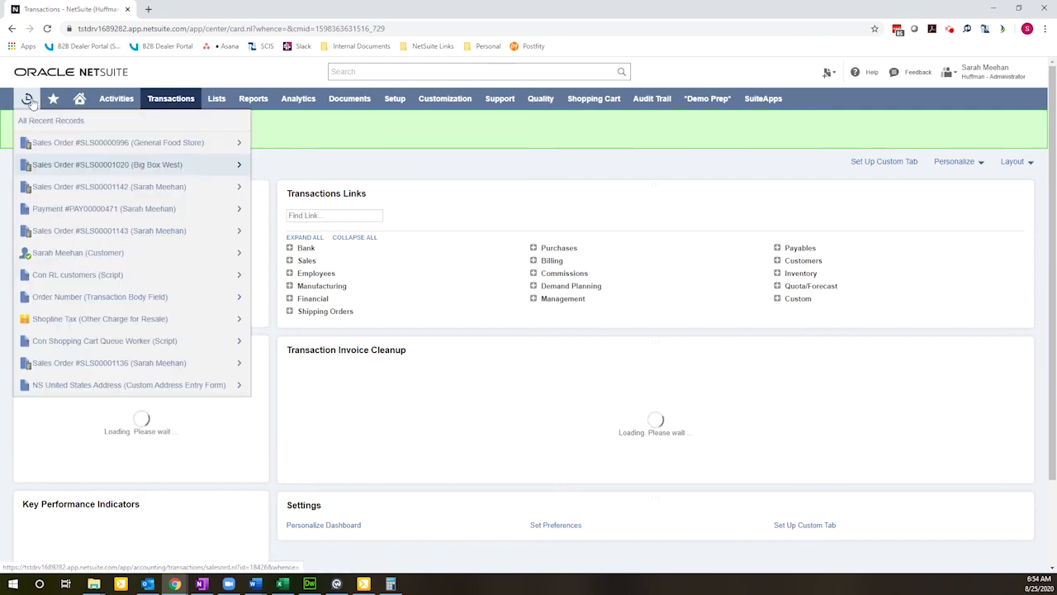
click(117, 166)
click(146, 171)
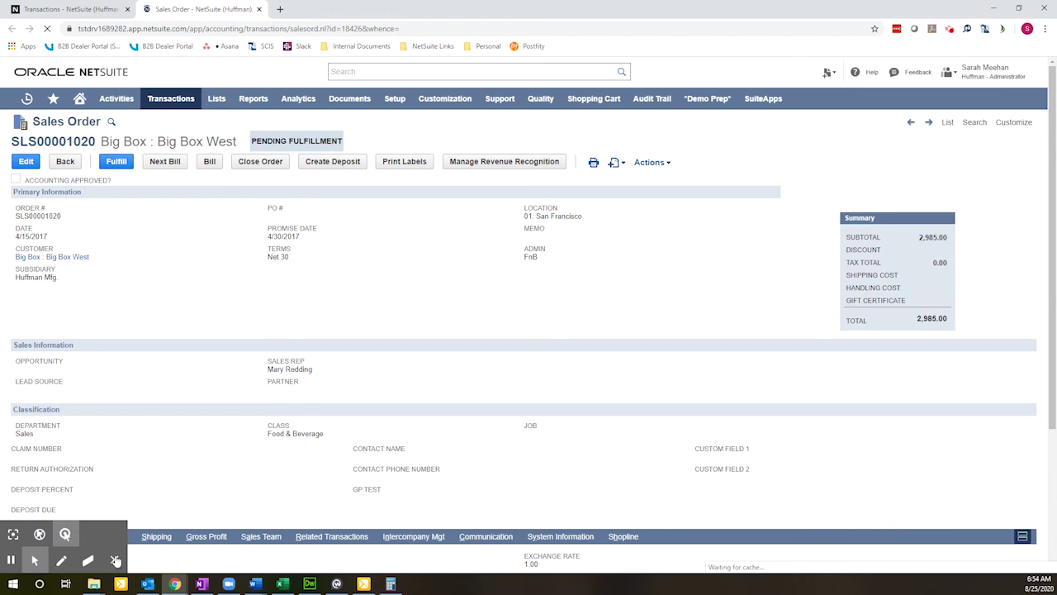
scroll(255, 448, down, 3)
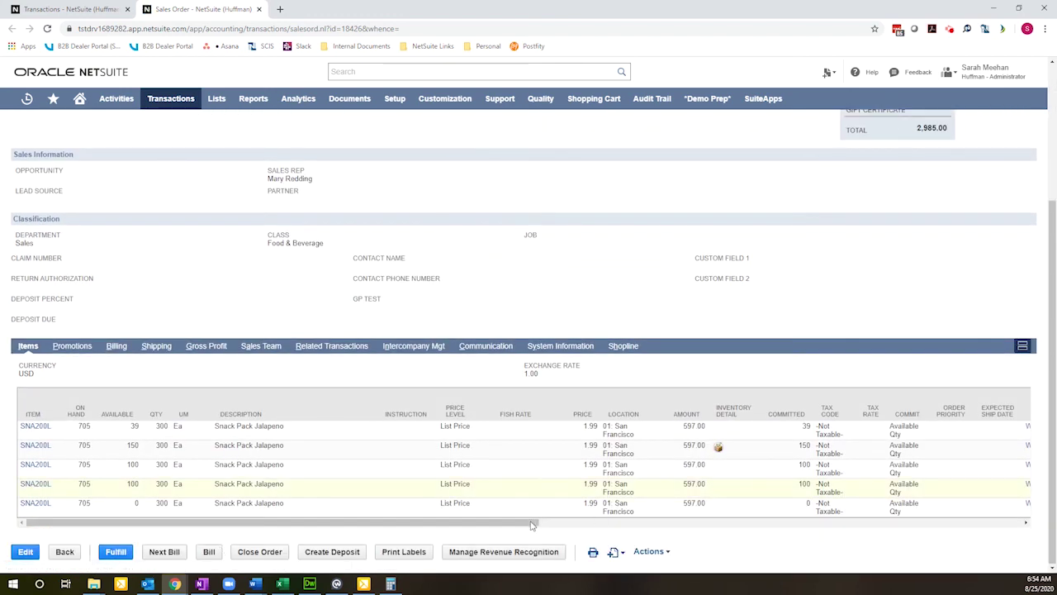
click(533, 526)
click(85, 479)
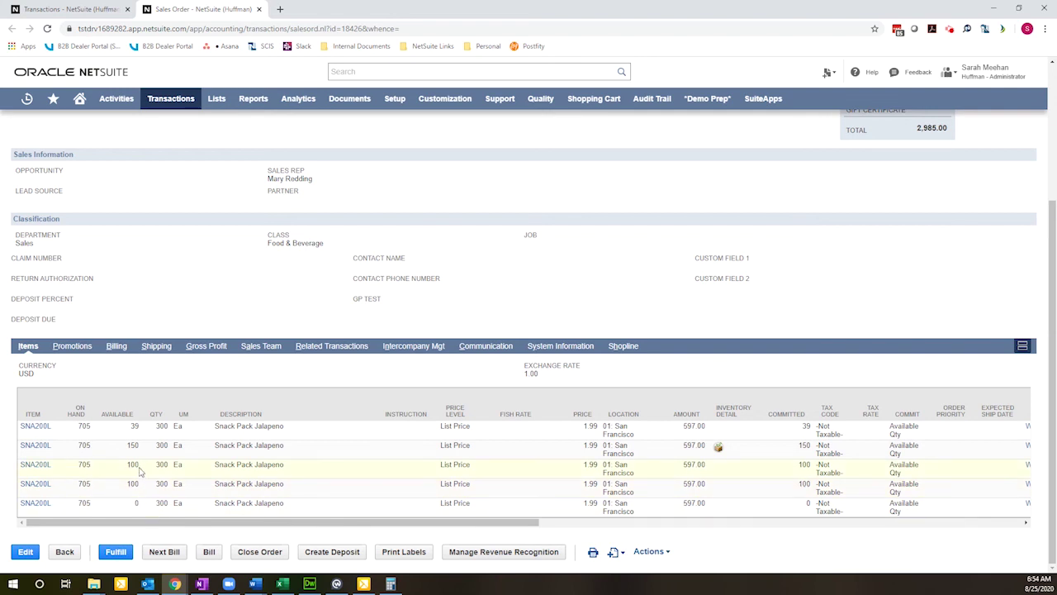
double_click(803, 464)
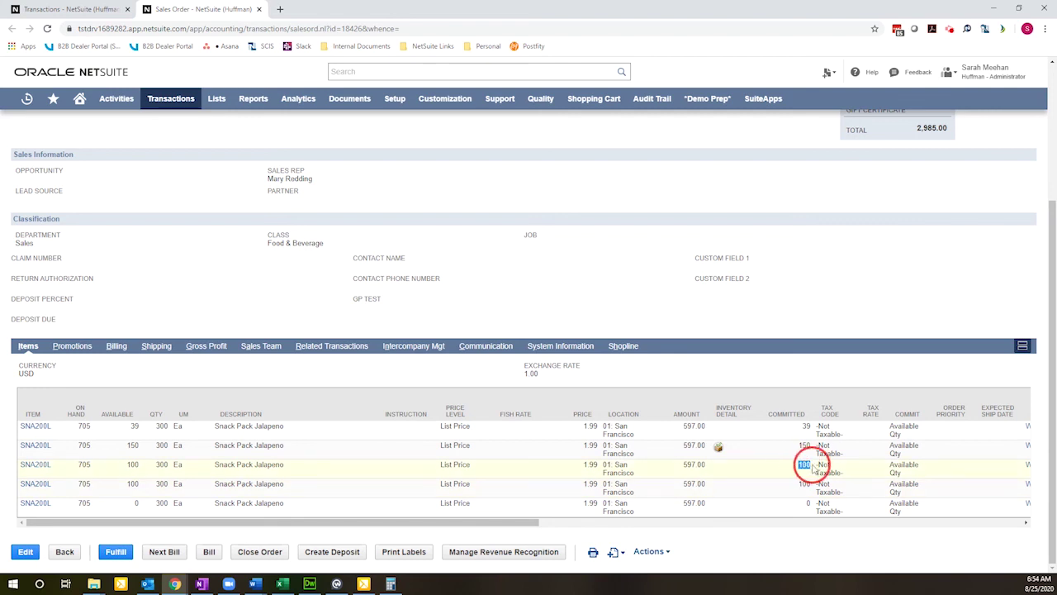
double_click(804, 484)
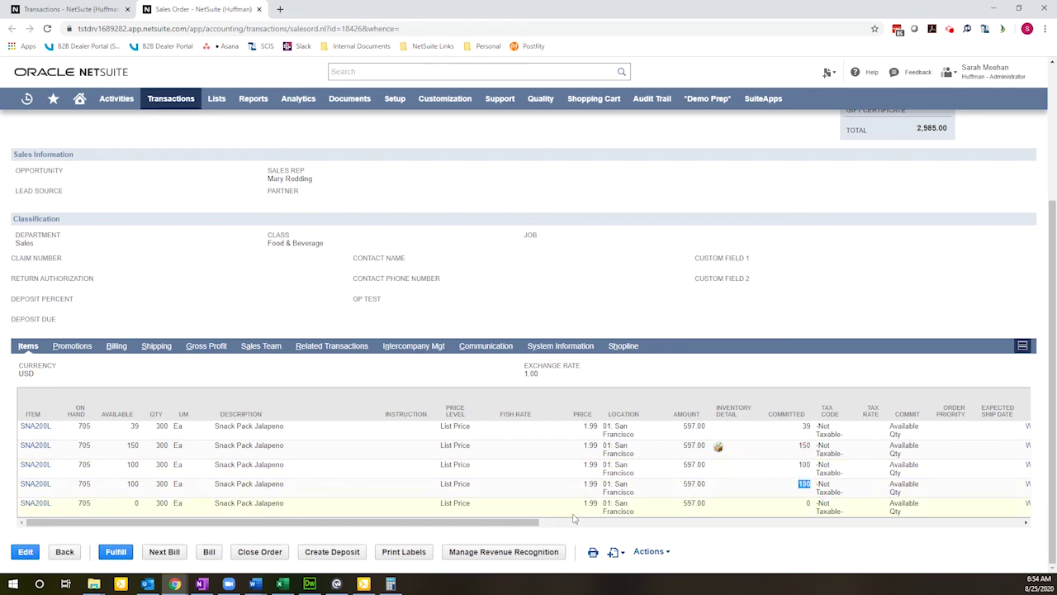
drag(529, 522, 621, 524)
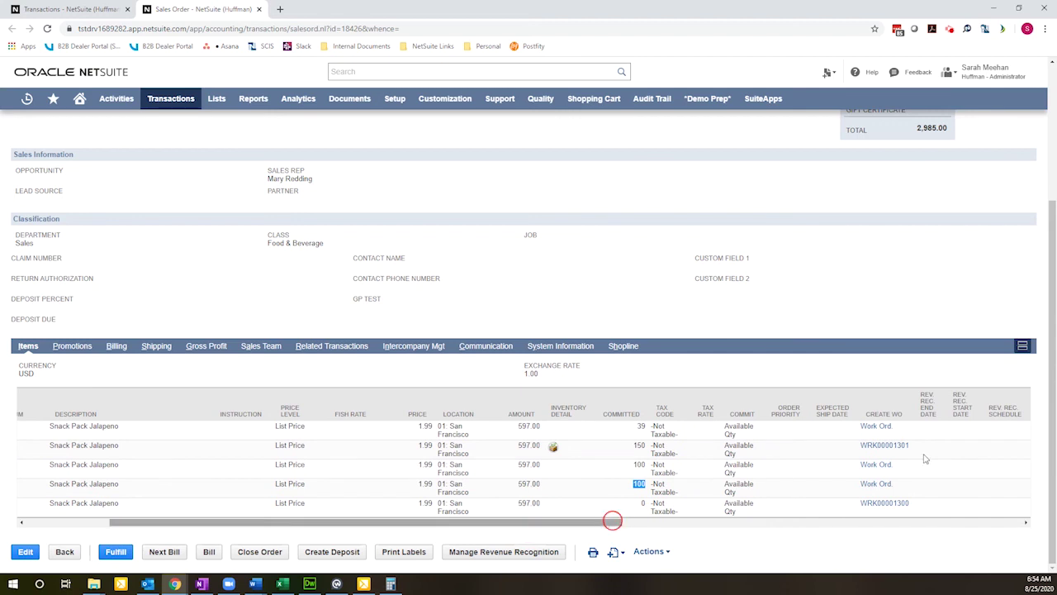
double_click(640, 426)
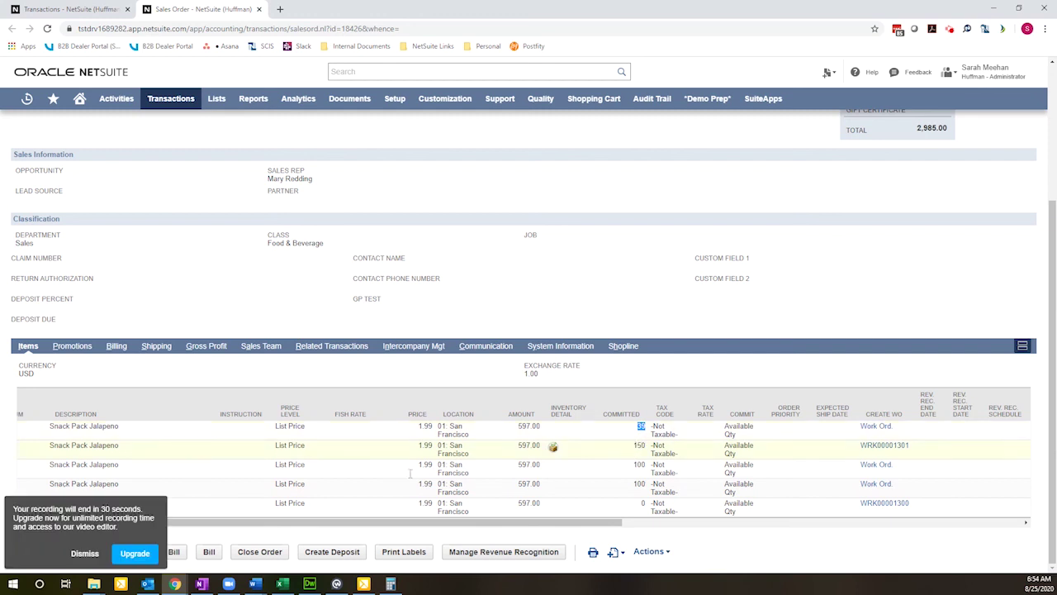
click(85, 553)
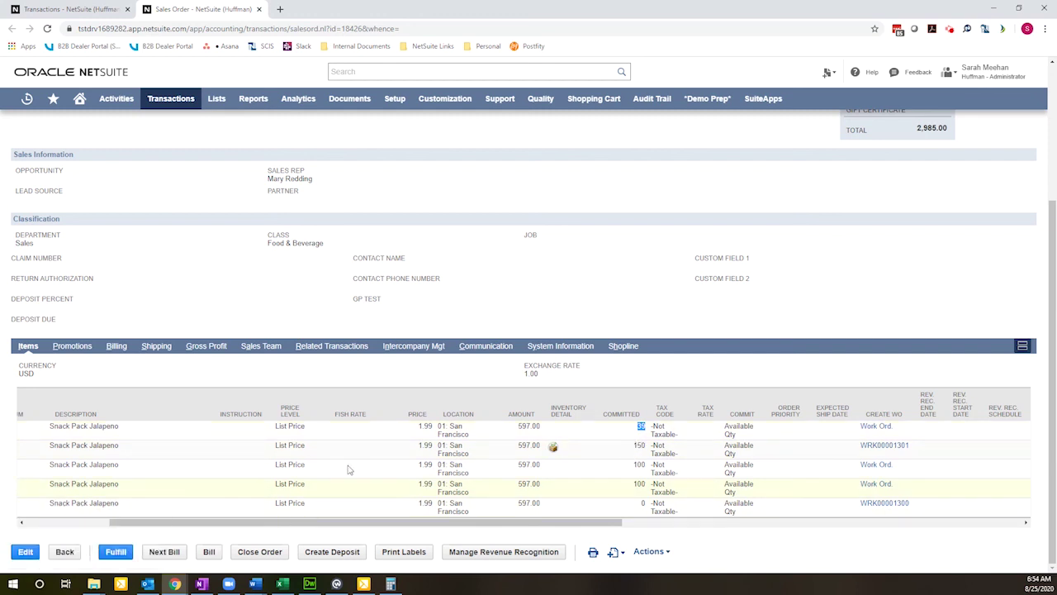